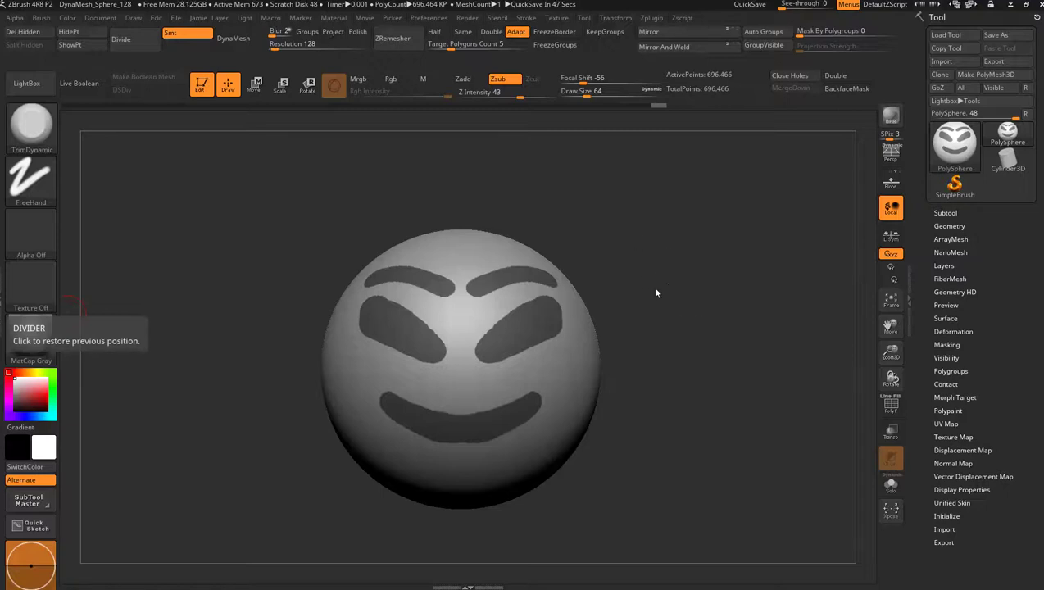
# Step: Show the polygon wireframe and turn the masked eyebrows, eyes and mouth into a new polygroup
pyautogui.moveTo(646, 285)
pyautogui.mouseDown()
pyautogui.moveTo(639, 290)
pyautogui.moveTo(679, 301)
pyautogui.moveTo(699, 284)
pyautogui.moveTo(694, 259)
pyautogui.mouseUp()
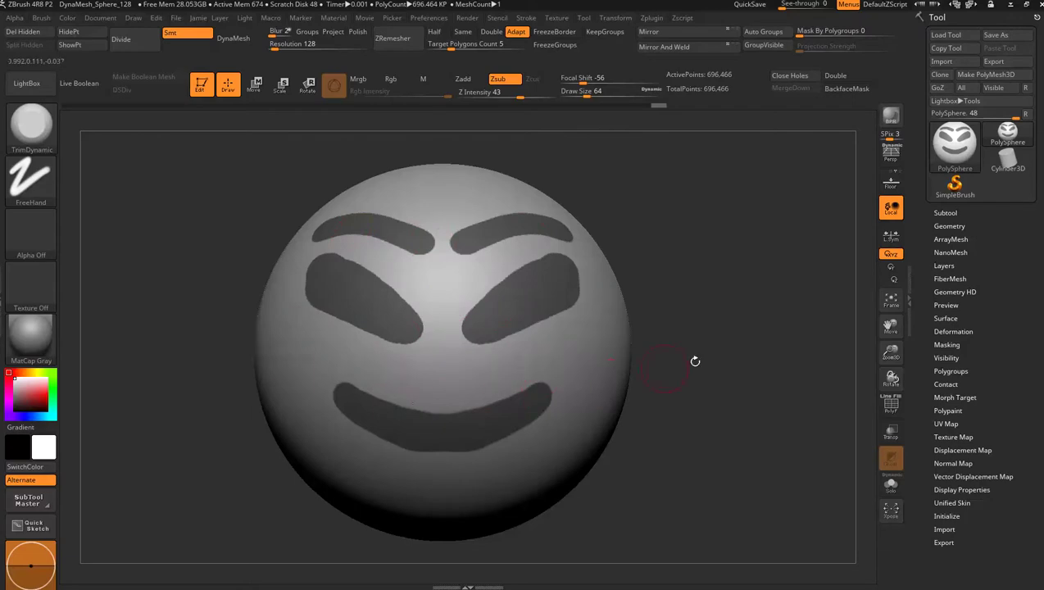
pyautogui.click(891, 404)
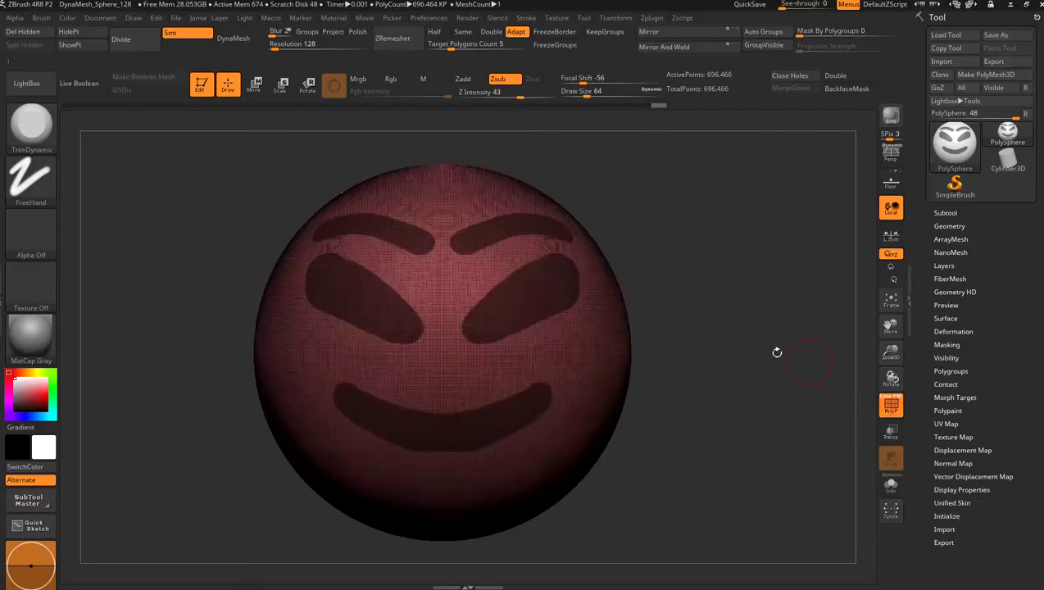
pyautogui.moveTo(718, 312); pyautogui.dragTo(718, 295)
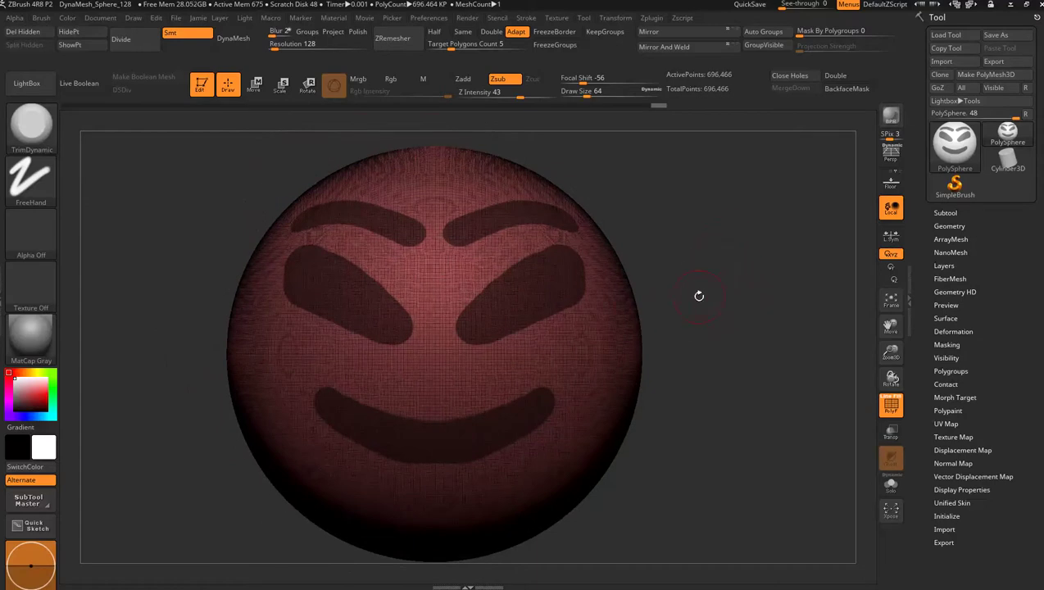
pyautogui.hotkey('ctrl', 'w')
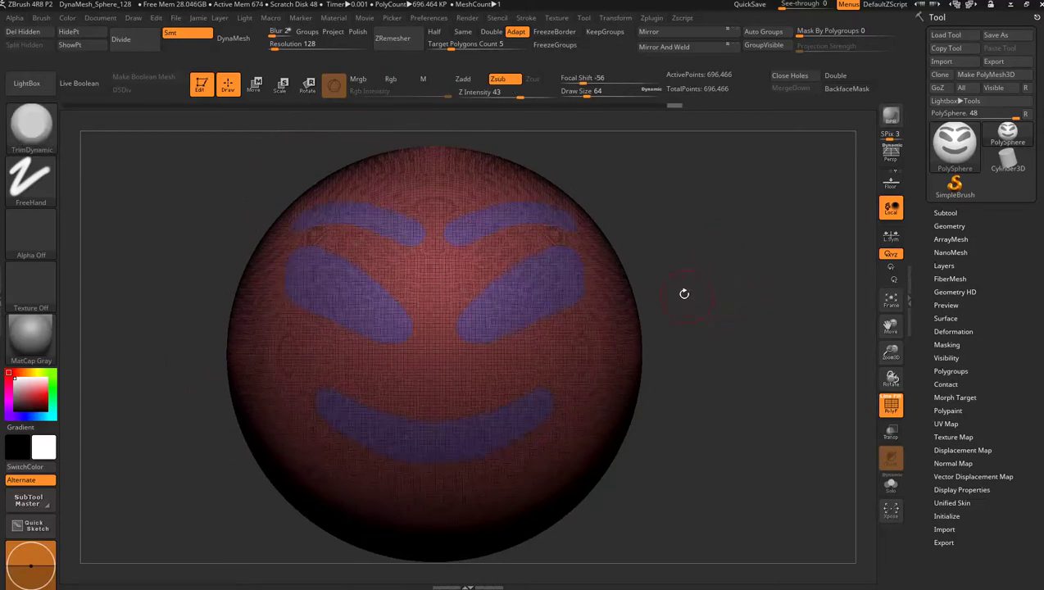
# Step: Set the draw size to 16 and smooth the jagged lower border of the eye polygroup with Smooth Groups
pyautogui.keyDown('alt'); pyautogui.moveTo(726, 260); pyautogui.dragTo(868, 284); pyautogui.keyUp('alt')
pyautogui.keyDown('alt'); pyautogui.moveTo(797, 239); pyautogui.dragTo(619, 146); pyautogui.keyUp('alt')
pyautogui.moveTo(365, 118); pyautogui.dragTo(533, 374)
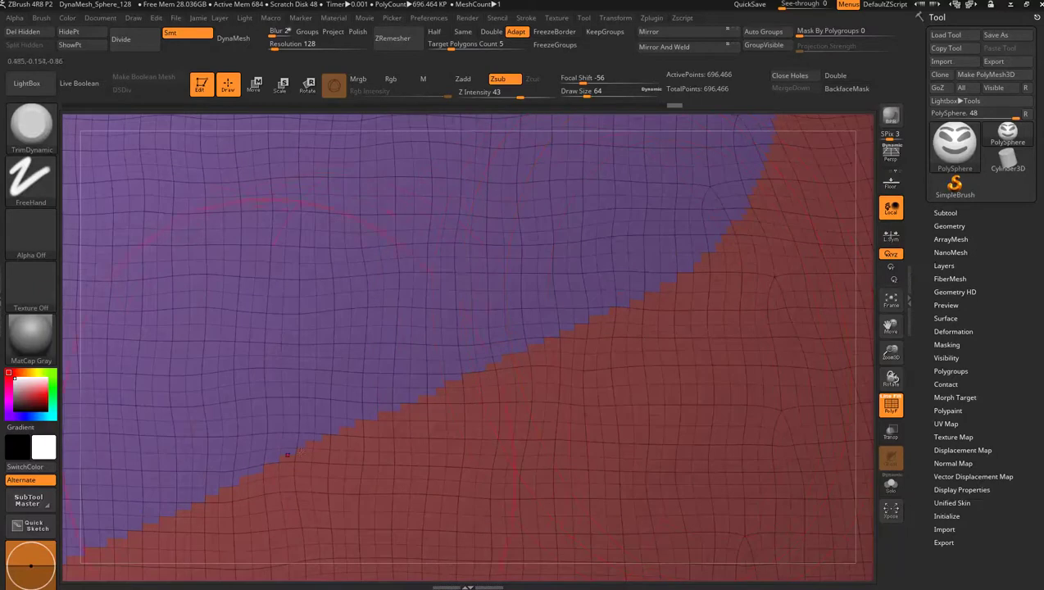
pyautogui.press('space')
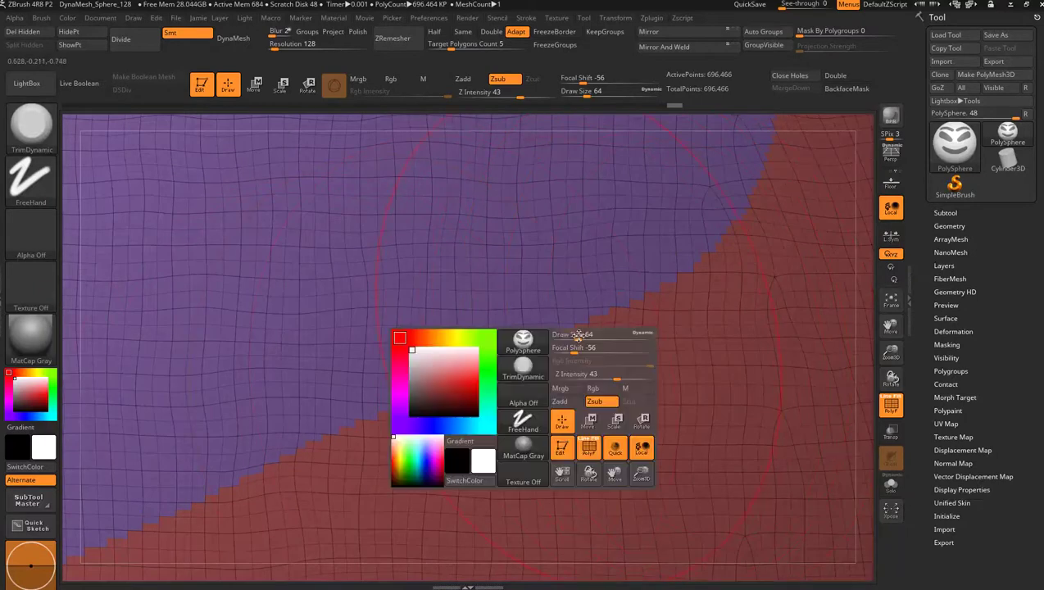
pyautogui.moveTo(574, 335); pyautogui.dragTo(567, 334)
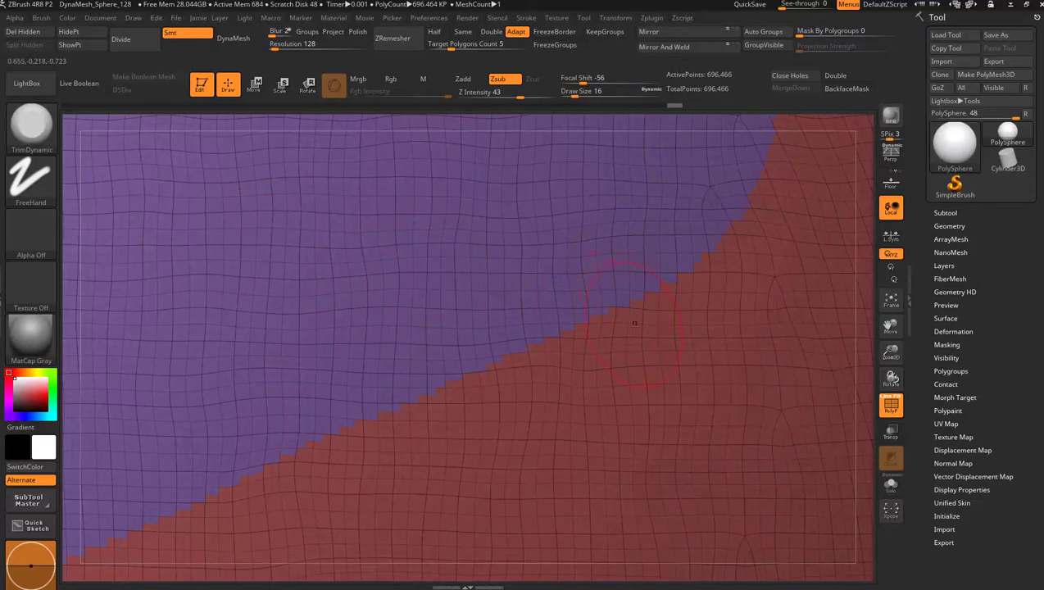
pyautogui.press('shift')
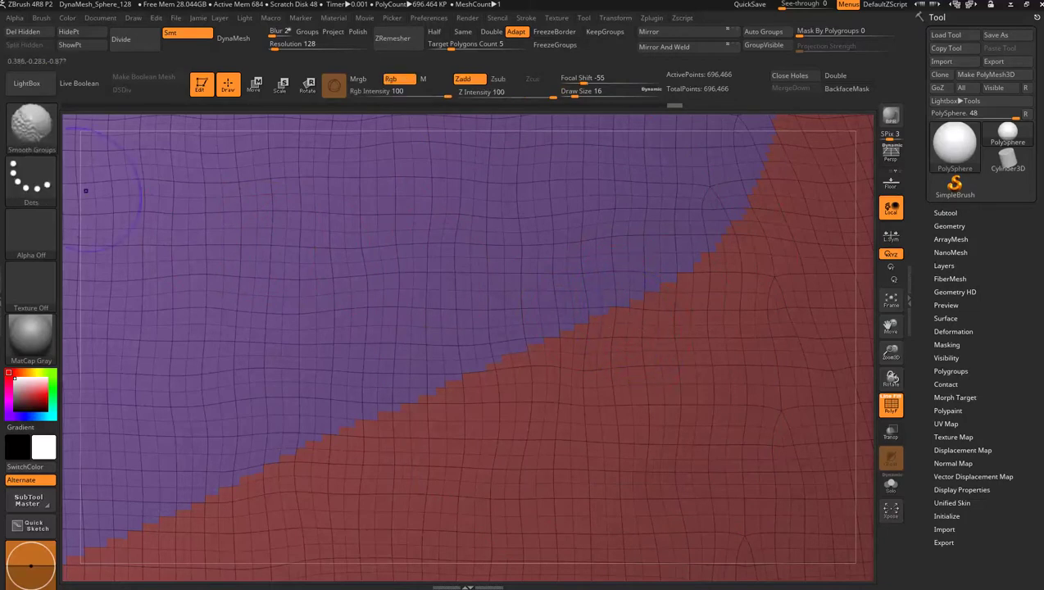
pyautogui.press('shift')
pyautogui.press('shift')
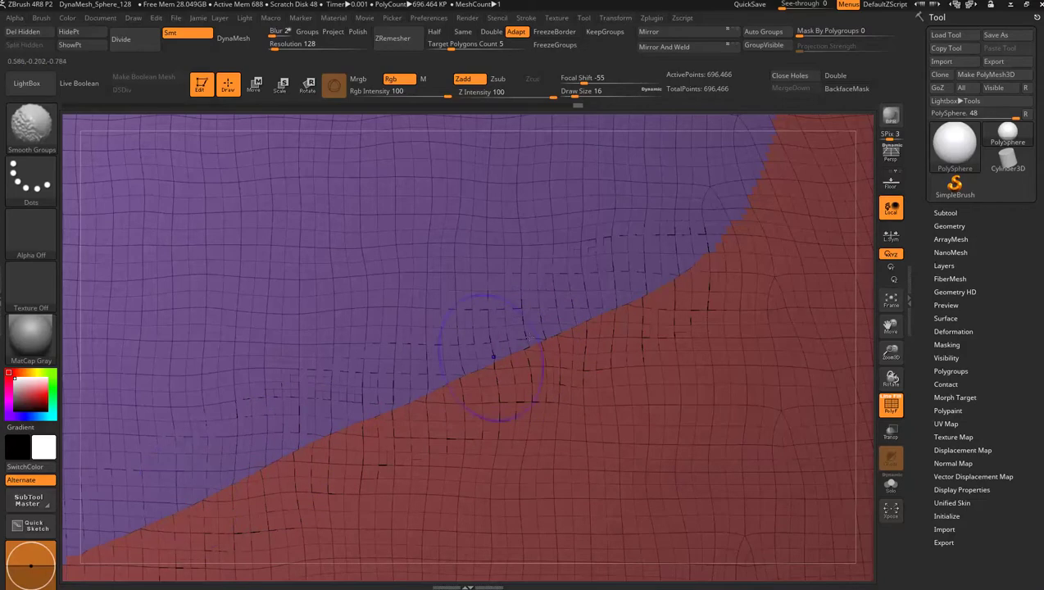
pyautogui.keyDown('shift'); pyautogui.moveTo(539, 338); pyautogui.dragTo(568, 333); pyautogui.keyUp('shift')
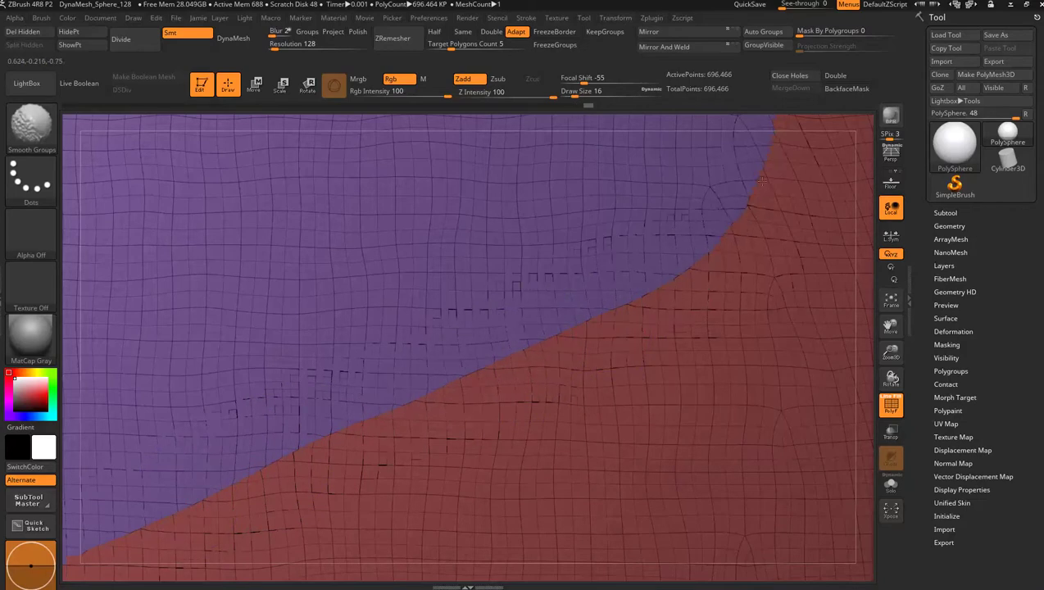
pyautogui.keyDown('shift'); pyautogui.moveTo(707, 229); pyautogui.dragTo(753, 198); pyautogui.keyUp('shift')
# Step: Smooth the rest of the eye polygroup's outline, around its outer end, upper edge and inner corner
pyautogui.keyDown('alt'); pyautogui.moveTo(869, 253); pyautogui.dragTo(722, 246); pyautogui.keyUp('alt')
pyautogui.moveTo(783, 136)
pyautogui.mouseDown()
pyautogui.moveTo(707, 305)
pyautogui.moveTo(712, 234)
pyautogui.moveTo(697, 172)
pyautogui.mouseUp()
pyautogui.press('shift')
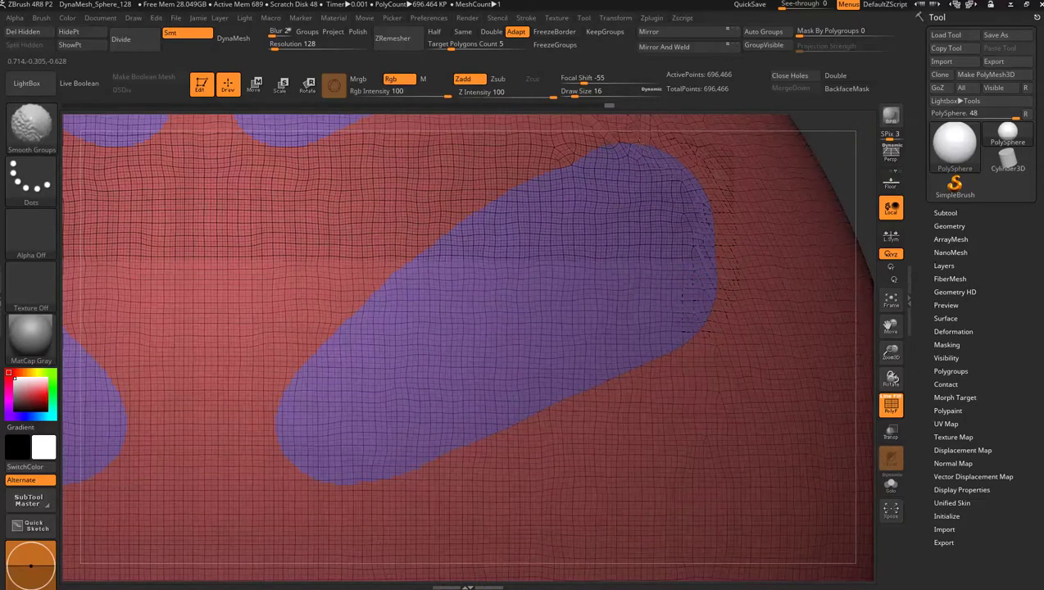
pyautogui.keyDown('shift'); pyautogui.moveTo(576, 157); pyautogui.dragTo(529, 174); pyautogui.keyUp('shift')
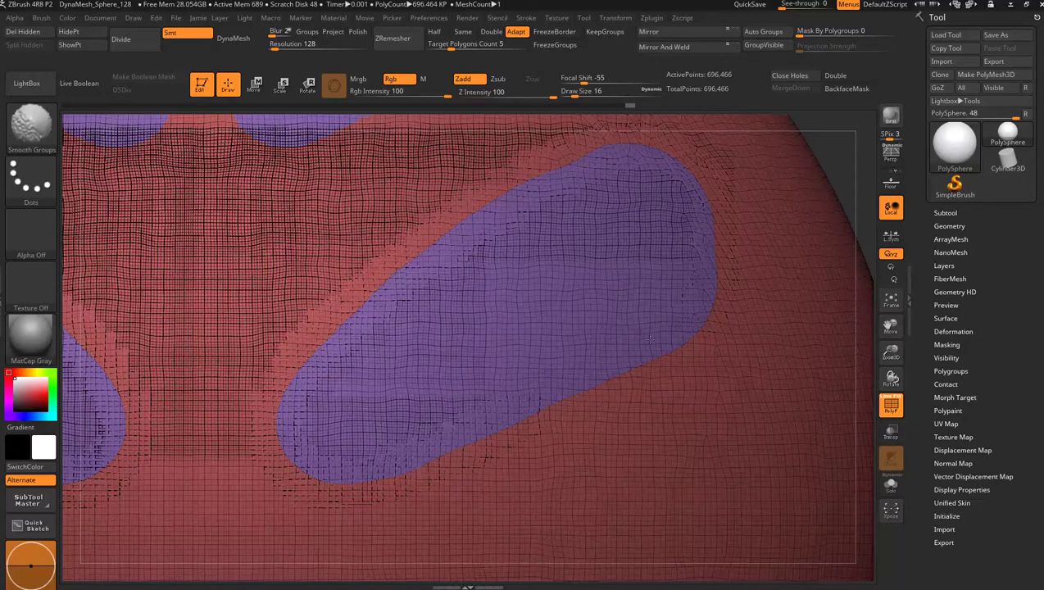
# Step: Smooth the whole border of the eyebrow polygroup along its upper edge, underside and both ends
pyautogui.press('f')
pyautogui.keyDown('alt'); pyautogui.moveTo(729, 144); pyautogui.dragTo(688, 238); pyautogui.keyUp('alt')
pyautogui.keyDown('alt'); pyautogui.moveTo(691, 177); pyautogui.dragTo(758, 264); pyautogui.keyUp('alt')
pyautogui.moveTo(744, 134)
pyautogui.keyDown('alt'); pyautogui.mouseDown()
pyautogui.moveTo(755, 191)
pyautogui.moveTo(749, 239)
pyautogui.moveTo(805, 187)
pyautogui.moveTo(523, 157)
pyautogui.moveTo(539, 203)
pyautogui.moveTo(416, 263)
pyautogui.moveTo(209, 245)
pyautogui.mouseUp(); pyautogui.keyUp('alt')
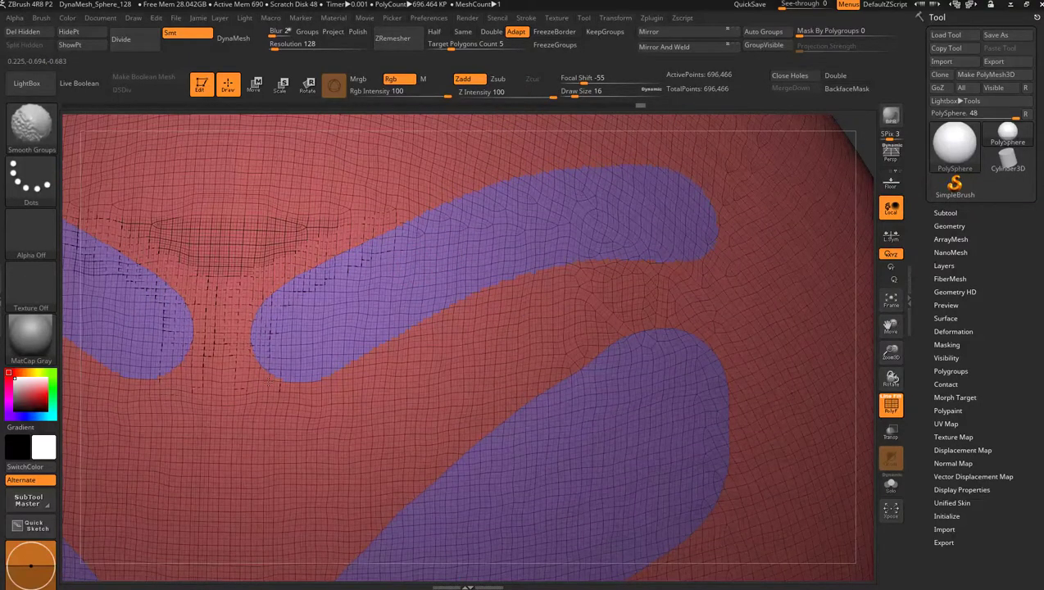
pyautogui.moveTo(267, 299)
pyautogui.keyDown('shift'); pyautogui.mouseDown()
pyautogui.moveTo(328, 316)
pyautogui.moveTo(414, 283)
pyautogui.moveTo(597, 258)
pyautogui.mouseUp(); pyautogui.keyUp('shift')
pyautogui.moveTo(662, 259)
pyautogui.keyDown('shift'); pyautogui.mouseDown()
pyautogui.moveTo(700, 251)
pyautogui.moveTo(716, 210)
pyautogui.moveTo(696, 180)
pyautogui.moveTo(592, 171)
pyautogui.moveTo(441, 203)
pyautogui.moveTo(285, 260)
pyautogui.moveTo(209, 315)
pyautogui.mouseUp(); pyautogui.keyUp('shift')
pyautogui.moveTo(378, 350)
pyautogui.keyDown('shift'); pyautogui.mouseDown()
pyautogui.moveTo(266, 322)
pyautogui.moveTo(304, 348)
pyautogui.moveTo(385, 344)
pyautogui.mouseUp(); pyautogui.keyUp('shift')
pyautogui.keyDown('shift'); pyautogui.moveTo(458, 297); pyautogui.dragTo(455, 310); pyautogui.keyUp('shift')
pyautogui.keyDown('shift'); pyautogui.moveTo(559, 268); pyautogui.dragTo(584, 266); pyautogui.keyUp('shift')
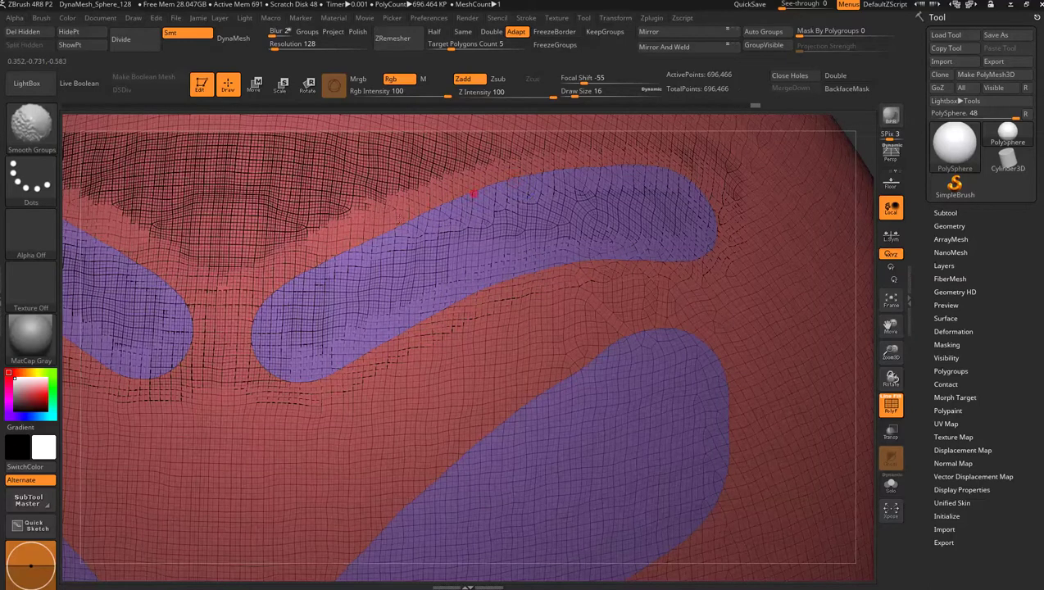
pyautogui.moveTo(473, 194)
pyautogui.keyDown('shift'); pyautogui.mouseDown()
pyautogui.moveTo(301, 271)
pyautogui.moveTo(263, 324)
pyautogui.moveTo(296, 359)
pyautogui.moveTo(267, 308)
pyautogui.mouseUp(); pyautogui.keyUp('shift')
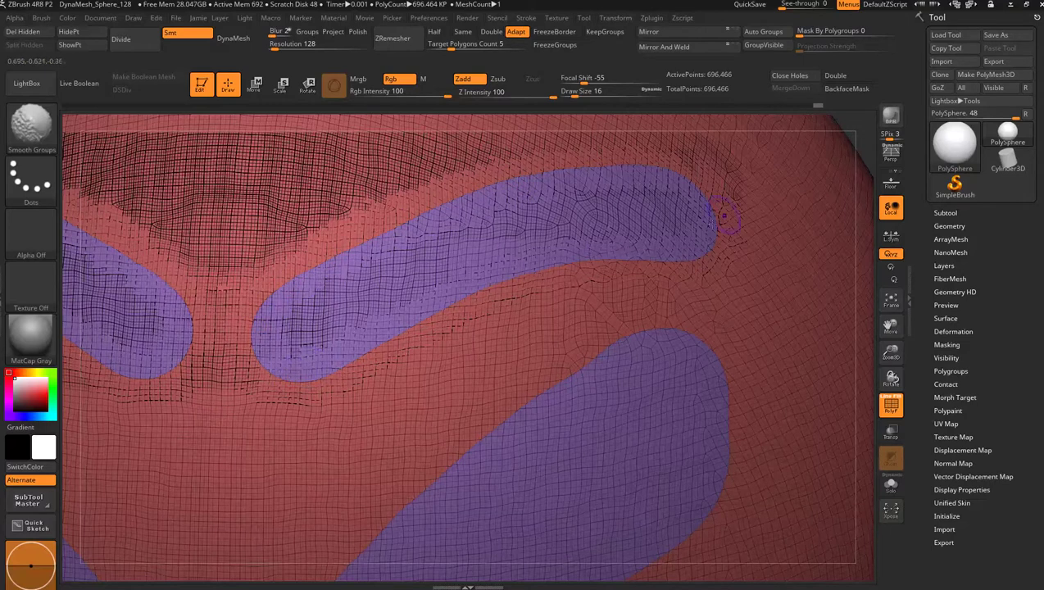
# Step: Expand the EdgeLoop options in the mesh's geometry settings
pyautogui.click(943, 227)
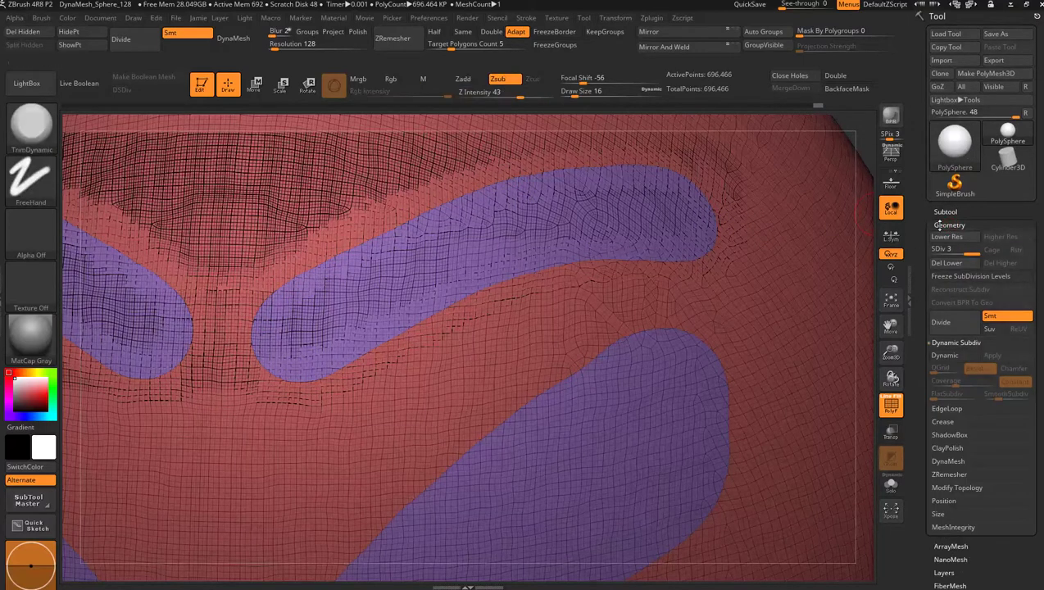
pyautogui.click(955, 342)
pyautogui.click(941, 357)
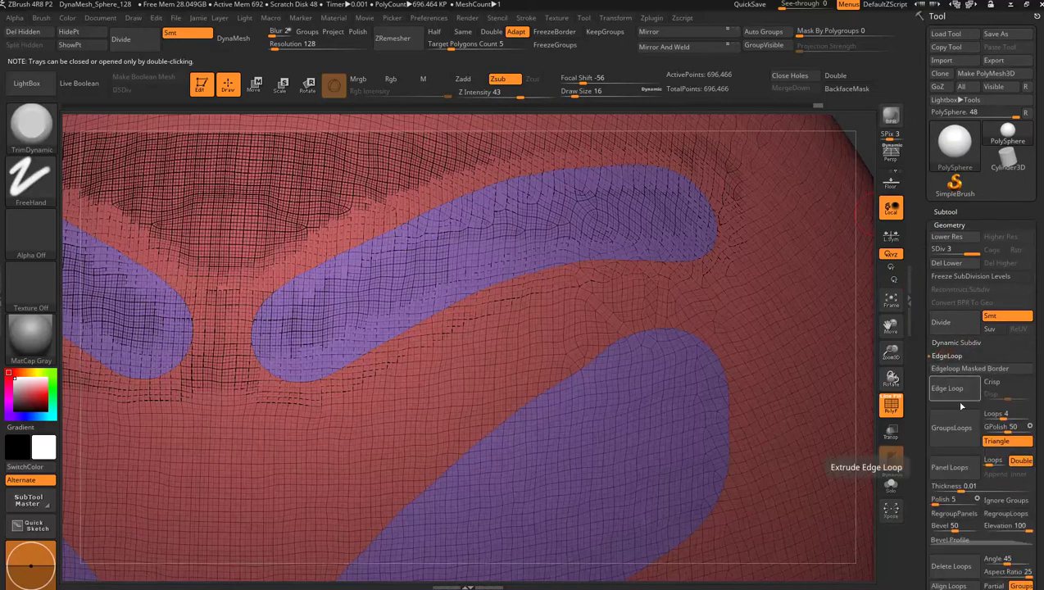
pyautogui.scroll(-5, 915, 334)
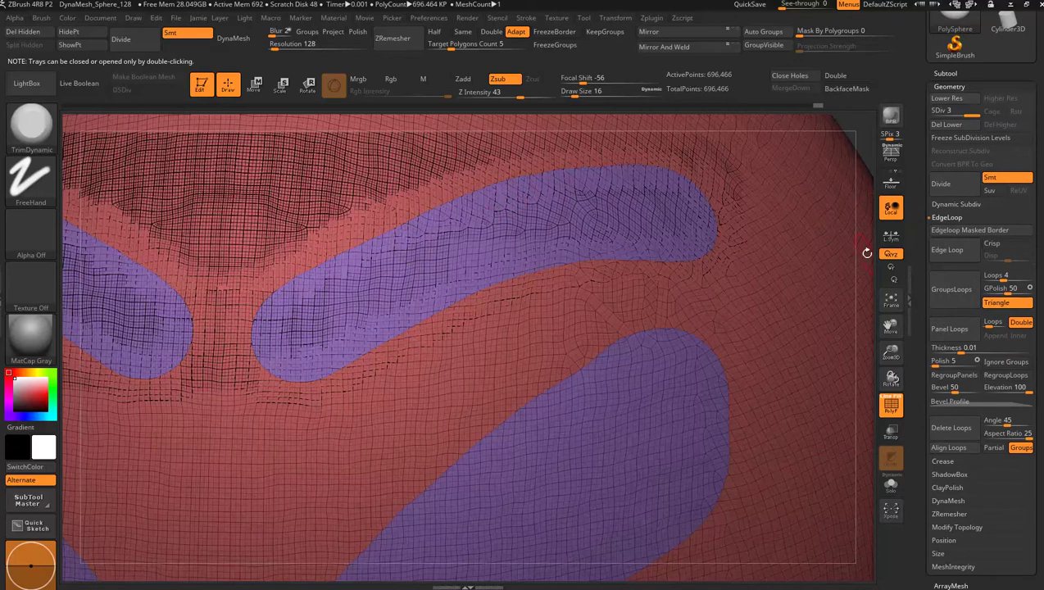
# Step: Set the draw size to 80 and smooth the border of the mouth polygroup, undoing the excess strokes
pyautogui.keyDown('alt'); pyautogui.moveTo(861, 251); pyautogui.dragTo(729, 304); pyautogui.keyUp('alt')
pyautogui.keyDown('alt'); pyautogui.moveTo(740, 227); pyautogui.dragTo(788, 181); pyautogui.keyUp('alt')
pyautogui.moveTo(776, 265); pyautogui.dragTo(752, 246)
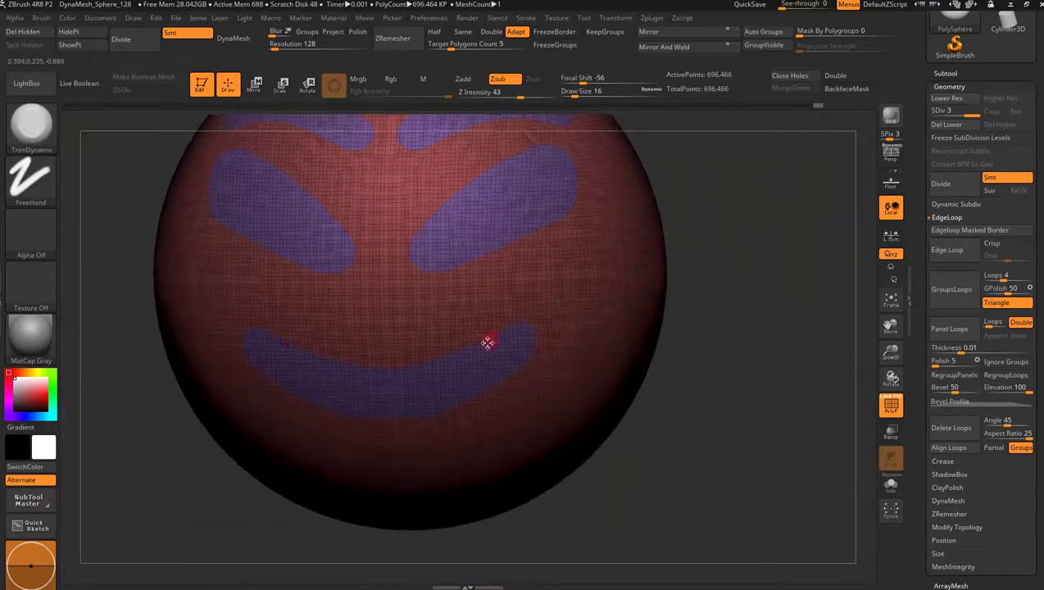
pyautogui.press('s')
pyautogui.moveTo(483, 344)
pyautogui.mouseDown()
pyautogui.moveTo(498, 344)
pyautogui.moveTo(369, 395)
pyautogui.moveTo(283, 361)
pyautogui.moveTo(393, 421)
pyautogui.moveTo(283, 349)
pyautogui.moveTo(434, 367)
pyautogui.mouseUp()
pyautogui.hotkey('ctrl', 'shift', 'z')
pyautogui.hotkey('ctrl', 'shift', 'z')
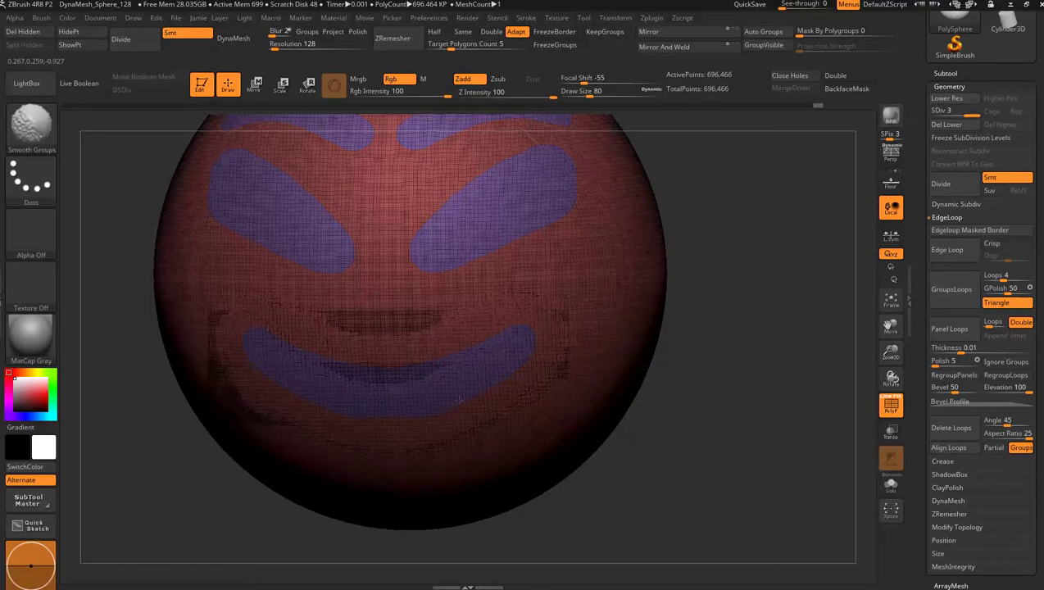
pyautogui.hotkey('ctrl', 'shift', 'z')
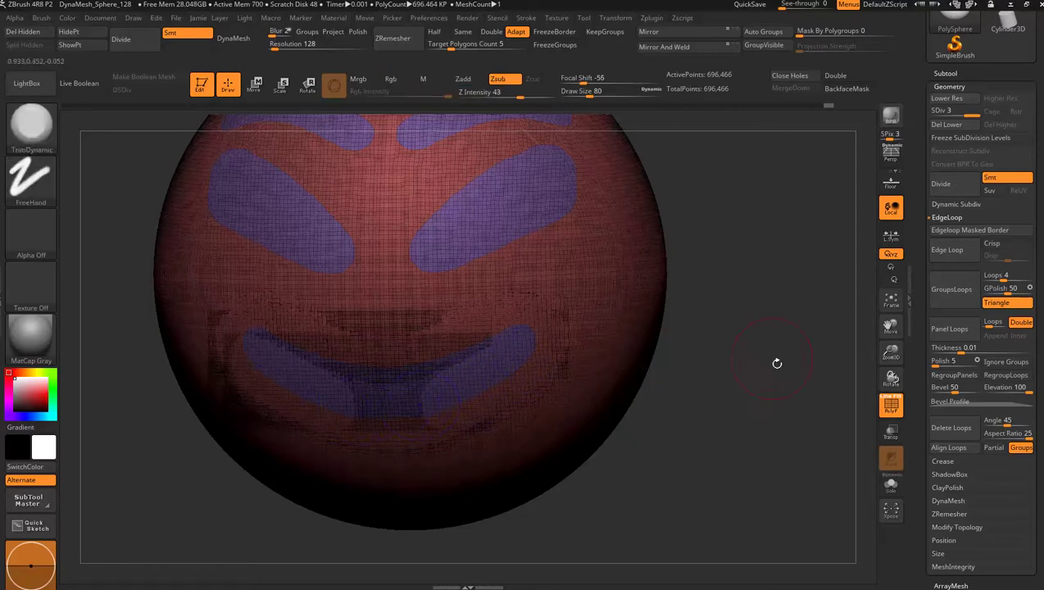
pyautogui.hotkey('ctrl', 'z')
pyautogui.moveTo(753, 376)
pyautogui.keyDown('alt'); pyautogui.mouseDown()
pyautogui.moveTo(758, 283)
pyautogui.moveTo(851, 310)
pyautogui.mouseUp(); pyautogui.keyUp('alt')
pyautogui.press('shift')
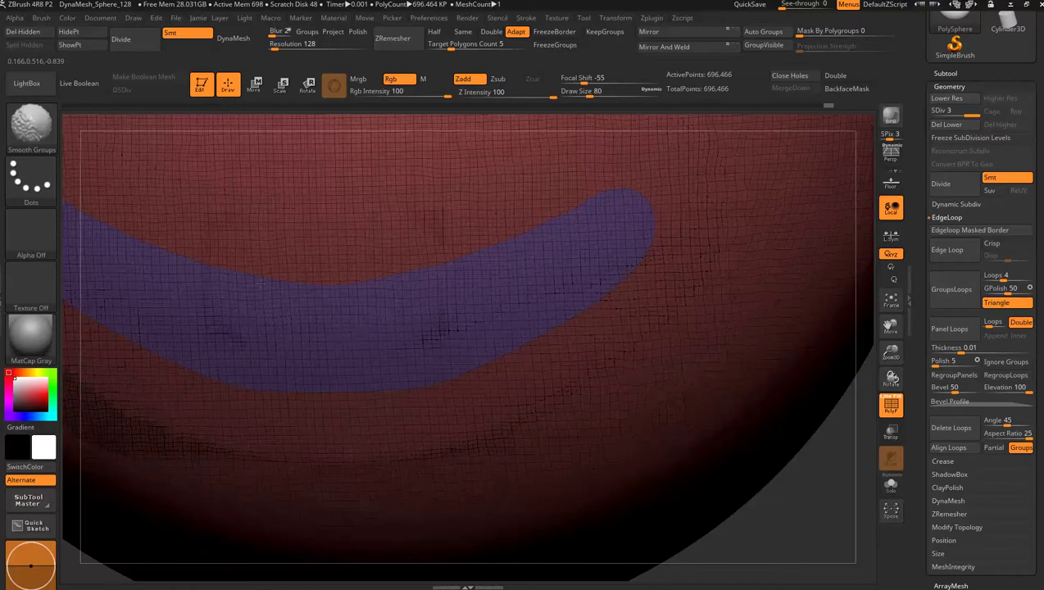
pyautogui.keyDown('shift'); pyautogui.moveTo(215, 276); pyautogui.dragTo(246, 283); pyautogui.keyUp('shift')
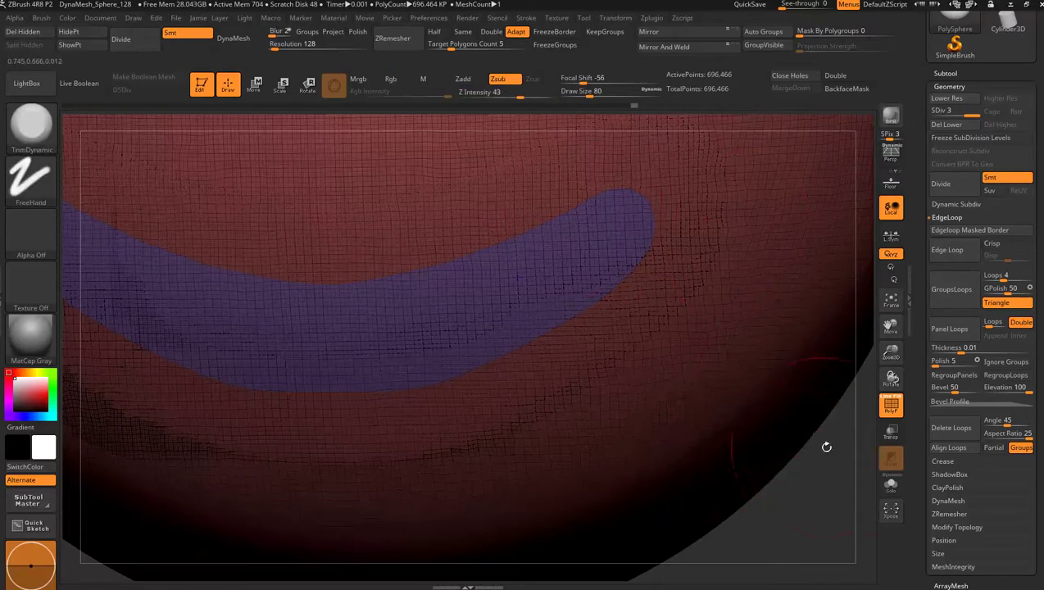
# Step: Frame the whole face and smooth across the inner parts of both eye polygroups
pyautogui.press('f')
pyautogui.press('shift')
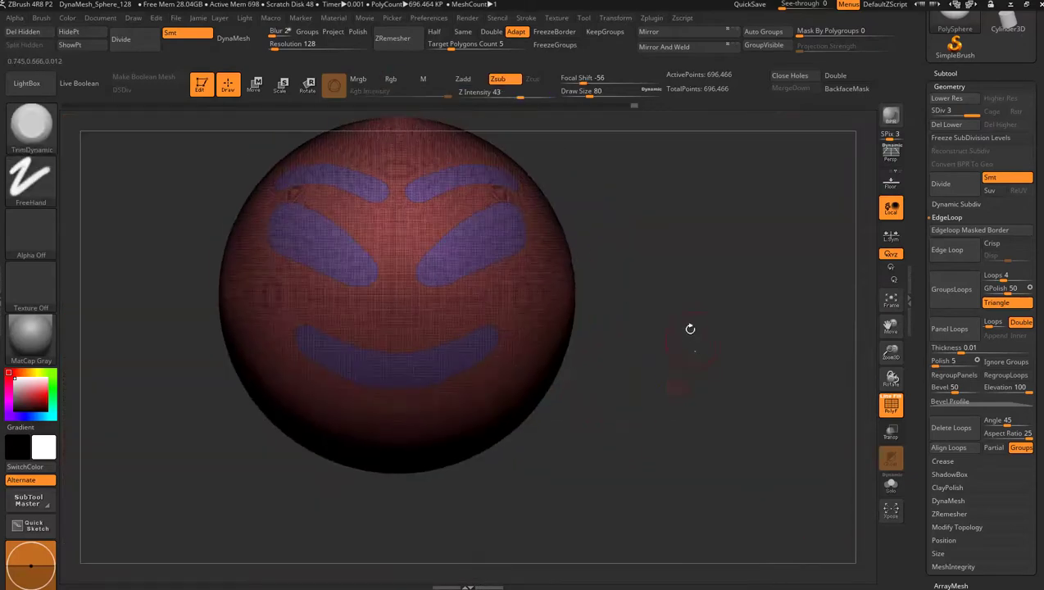
pyautogui.keyDown('alt'); pyautogui.moveTo(705, 305); pyautogui.dragTo(749, 303); pyautogui.keyUp('alt')
pyautogui.keyDown('alt'); pyautogui.moveTo(802, 254); pyautogui.dragTo(795, 344); pyautogui.keyUp('alt')
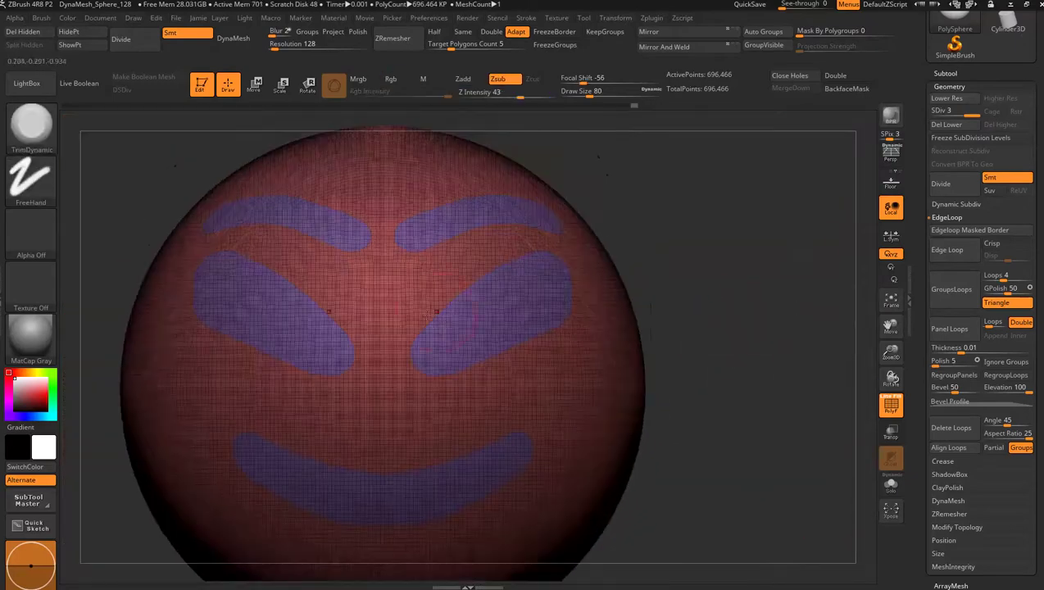
pyautogui.press('shift')
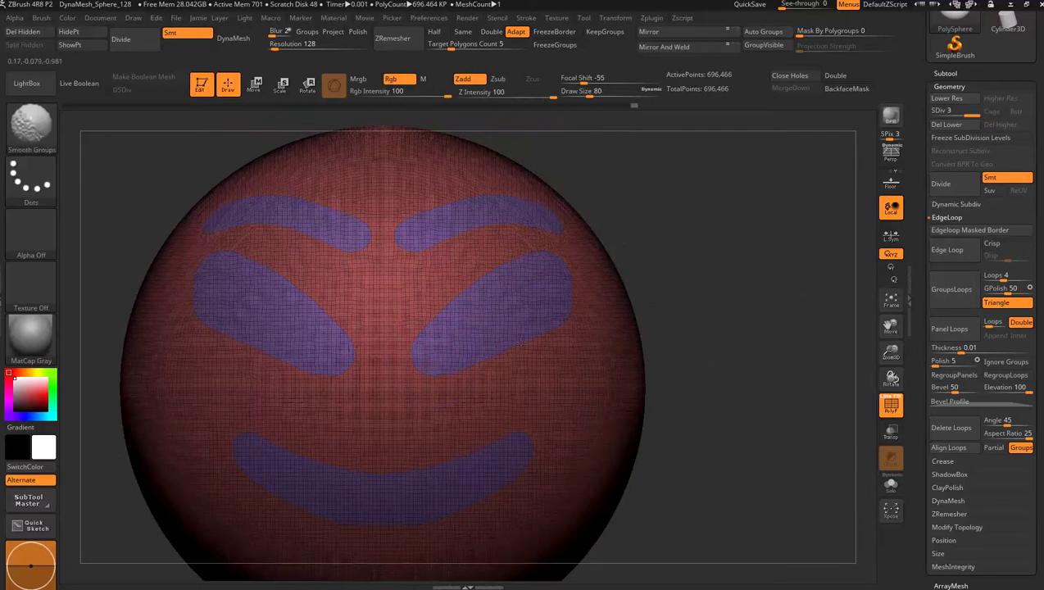
pyautogui.keyDown('shift'); pyautogui.moveTo(550, 320); pyautogui.dragTo(541, 325); pyautogui.keyUp('shift')
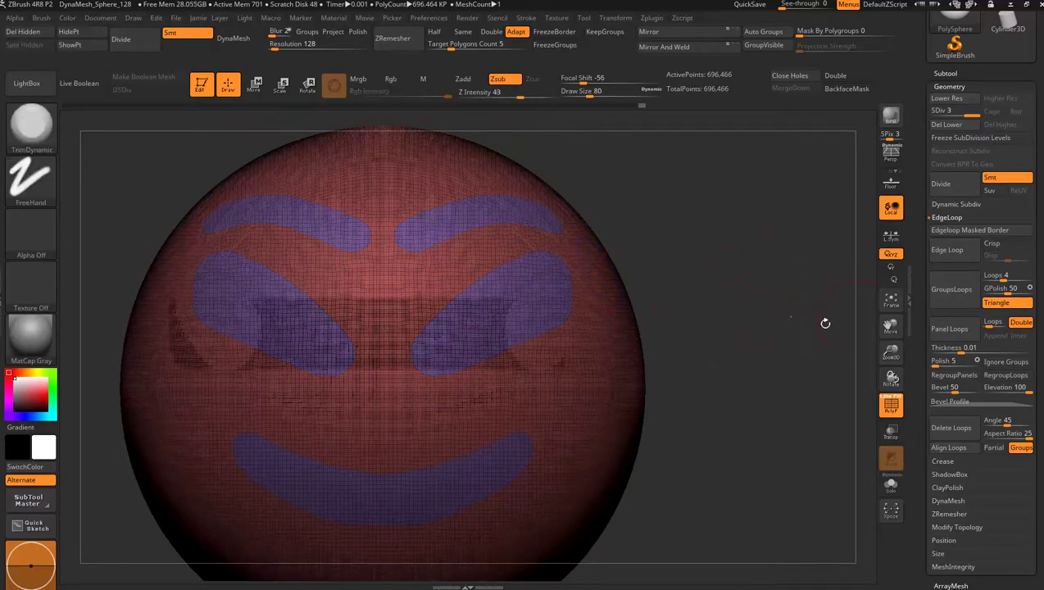
# Step: Delete the lower subdivision levels and insert GroupsLoops with 4 loops around the polygroups
pyautogui.click(960, 294)
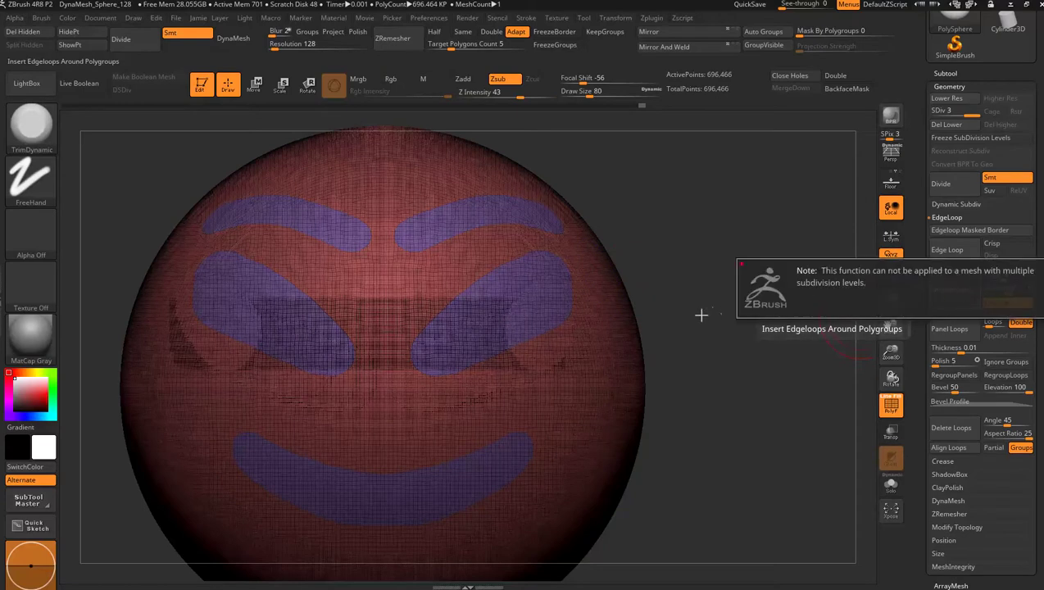
pyautogui.click(951, 137)
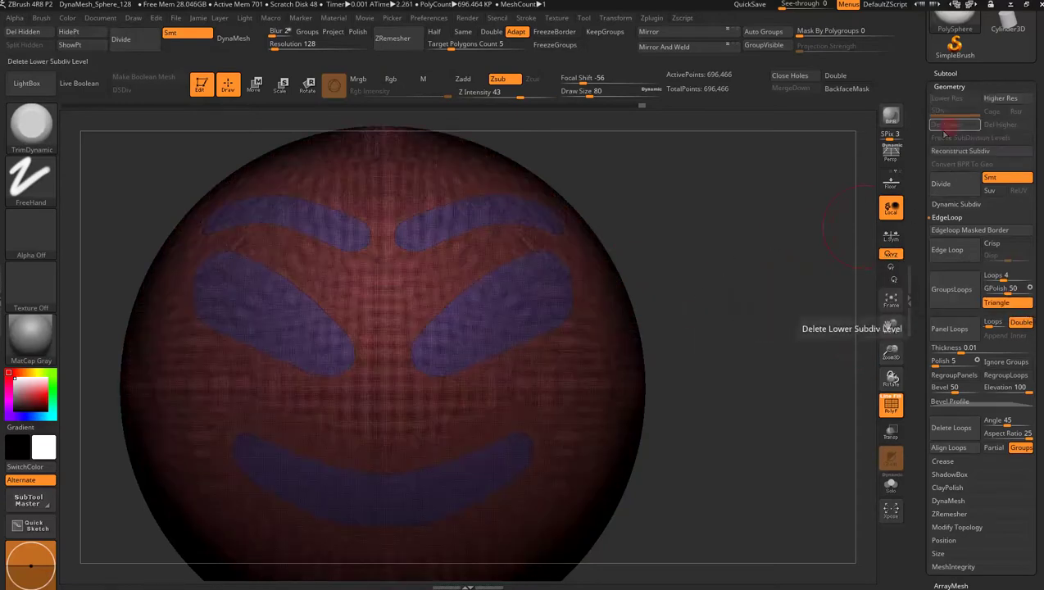
pyautogui.click(955, 294)
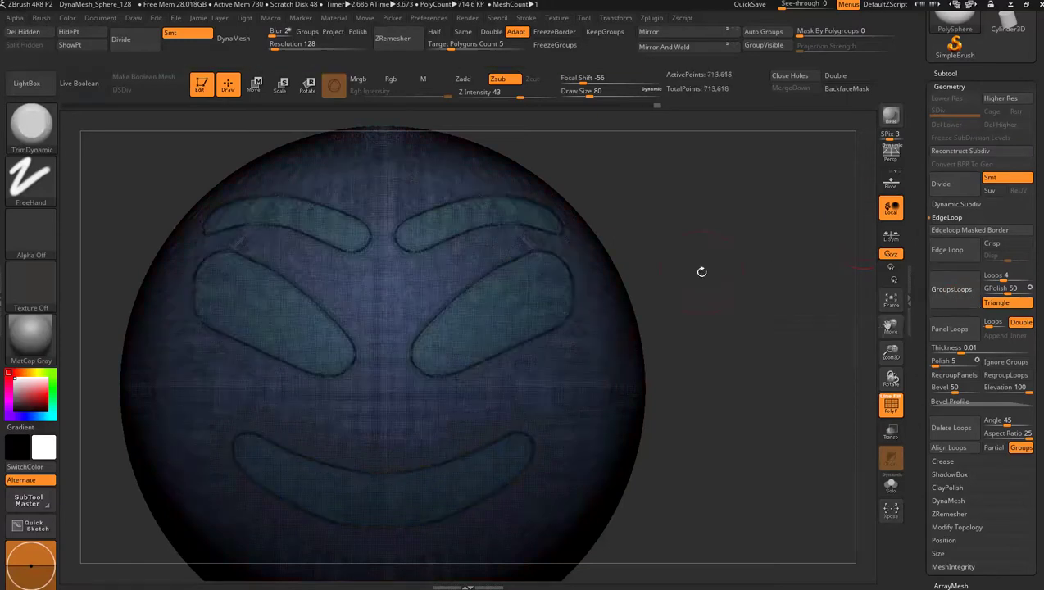
# Step: Isolate the eye polygroup, invert the visibility and show the whole mesh again
pyautogui.moveTo(722, 274)
pyautogui.mouseDown()
pyautogui.moveTo(775, 283)
pyautogui.moveTo(760, 298)
pyautogui.moveTo(735, 286)
pyautogui.moveTo(828, 264)
pyautogui.mouseUp()
pyautogui.keyDown('ctrl'); pyautogui.keyDown('shift'); pyautogui.click(485, 304); pyautogui.keyUp('shift'); pyautogui.keyUp('ctrl')
pyautogui.keyDown('ctrl'); pyautogui.keyDown('shift'); pyautogui.click(815, 272); pyautogui.keyUp('shift'); pyautogui.keyUp('ctrl')
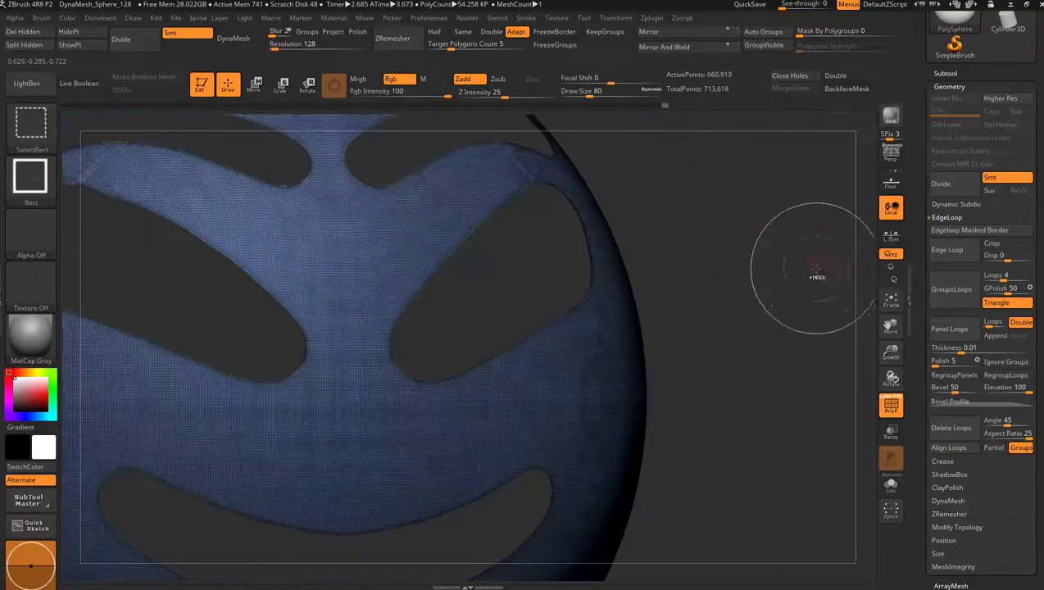
pyautogui.keyDown('ctrl'); pyautogui.keyDown('shift'); pyautogui.click(813, 270); pyautogui.keyUp('shift'); pyautogui.keyUp('ctrl')
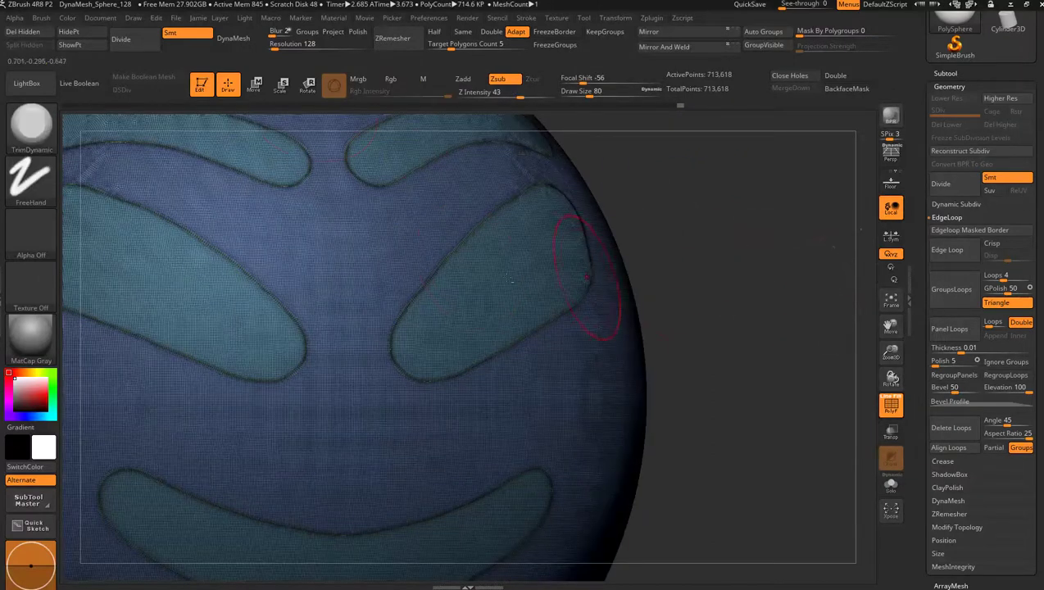
# Step: Using the Move gizmo, mask everything except the eyebrow, eye and mouth polygroup and extrude it outward along Z
pyautogui.click(254, 83)
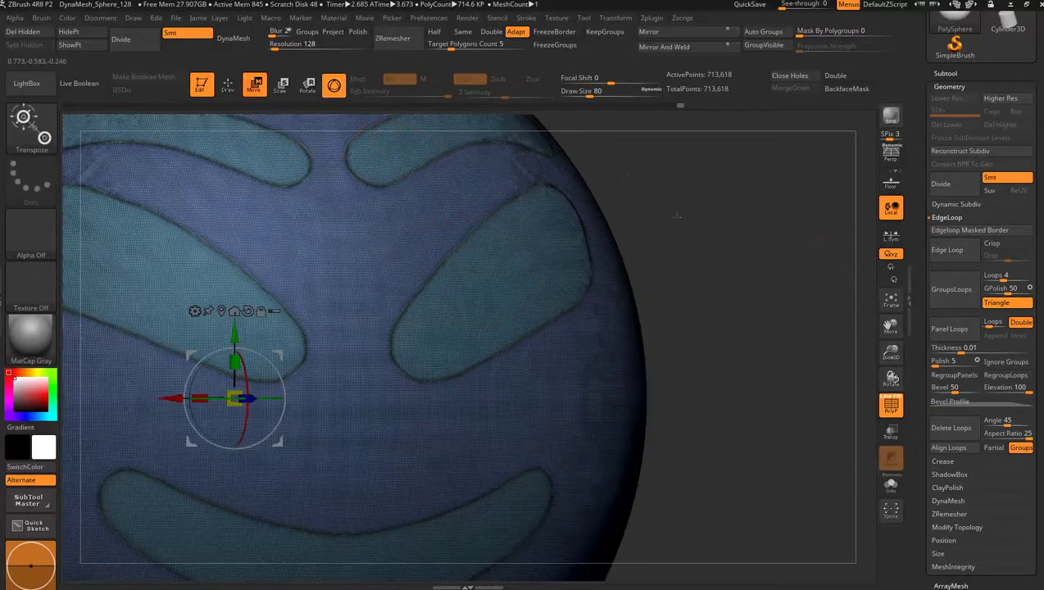
pyautogui.click(506, 288)
pyautogui.moveTo(697, 265); pyautogui.dragTo(791, 243)
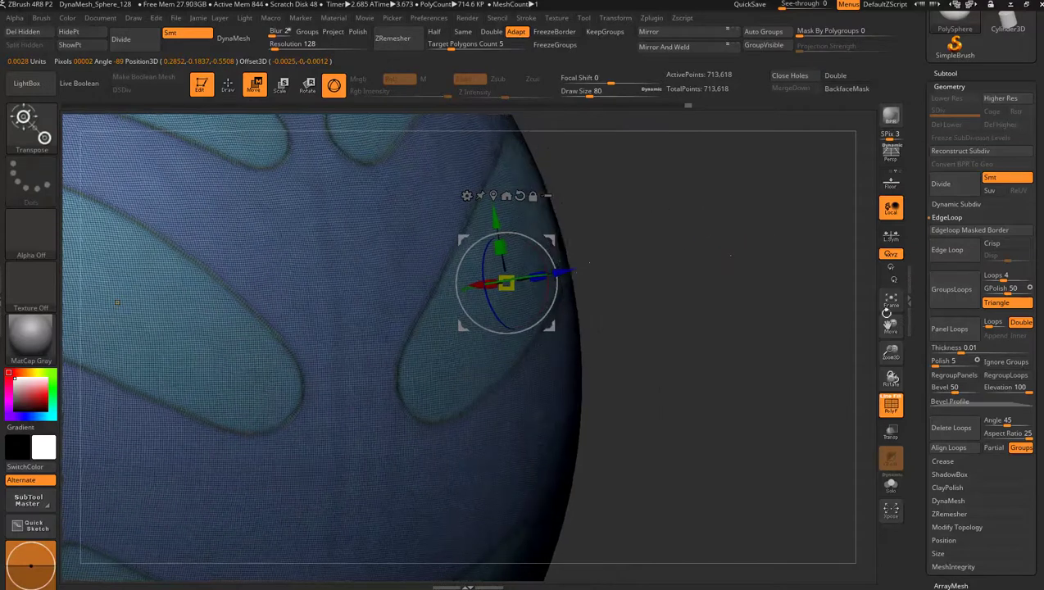
pyautogui.keyDown('ctrl'); pyautogui.moveTo(567, 268); pyautogui.dragTo(578, 270); pyautogui.keyUp('ctrl')
pyautogui.hotkey('ctrl', 'z')
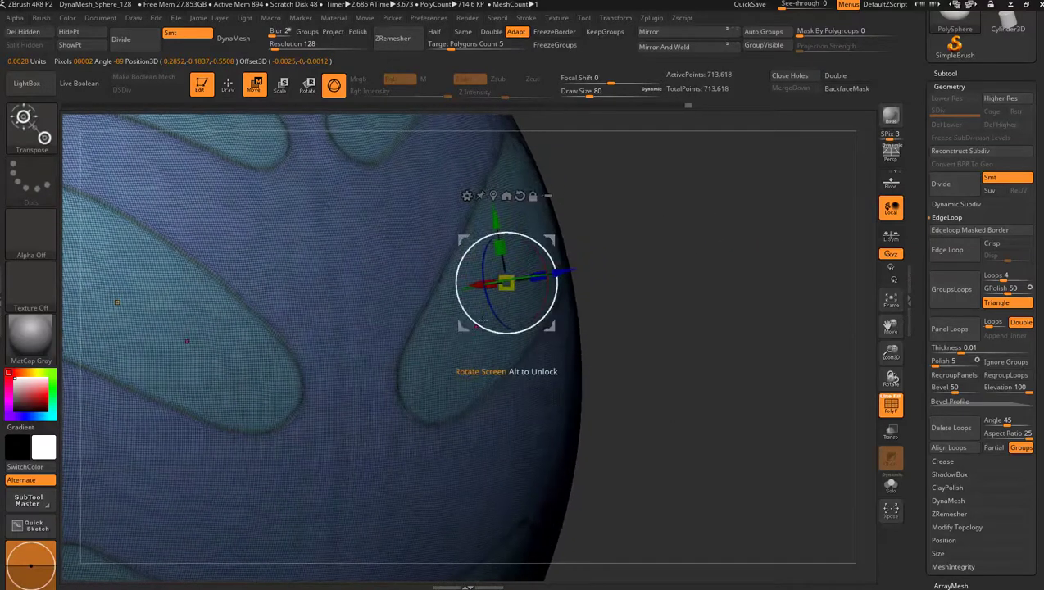
pyautogui.keyDown('ctrl'); pyautogui.click(458, 348); pyautogui.keyUp('ctrl')
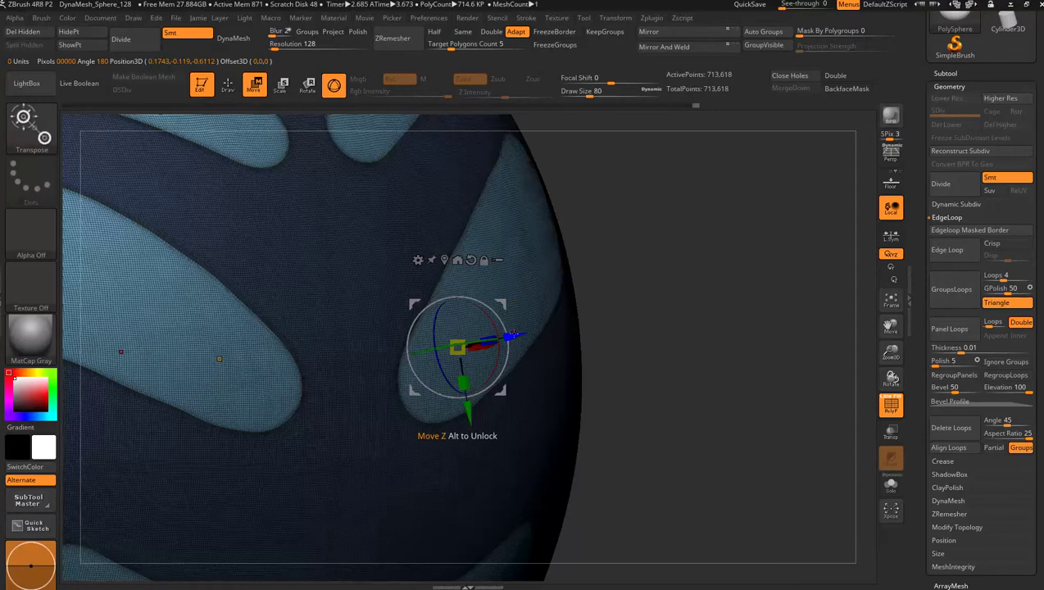
pyautogui.moveTo(517, 335); pyautogui.dragTo(527, 267)
# Step: Clear the mask in Draw mode and hide the polygon wireframe to view the raised facial features
pyautogui.moveTo(791, 300); pyautogui.dragTo(774, 177)
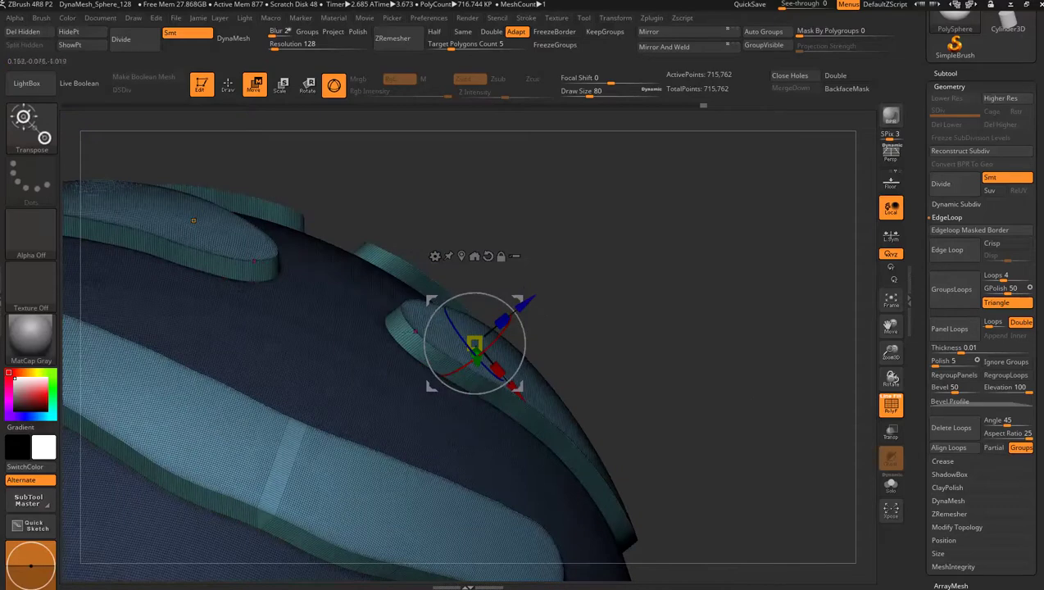
pyautogui.moveTo(607, 273); pyautogui.dragTo(691, 253)
pyautogui.keyDown('alt'); pyautogui.moveTo(608, 273); pyautogui.dragTo(737, 283); pyautogui.keyUp('alt')
pyautogui.moveTo(801, 270)
pyautogui.mouseDown()
pyautogui.moveTo(806, 280)
pyautogui.moveTo(767, 250)
pyautogui.moveTo(676, 275)
pyautogui.mouseUp()
pyautogui.keyDown('alt'); pyautogui.moveTo(561, 297); pyautogui.dragTo(653, 282); pyautogui.keyUp('alt')
pyautogui.press('q')
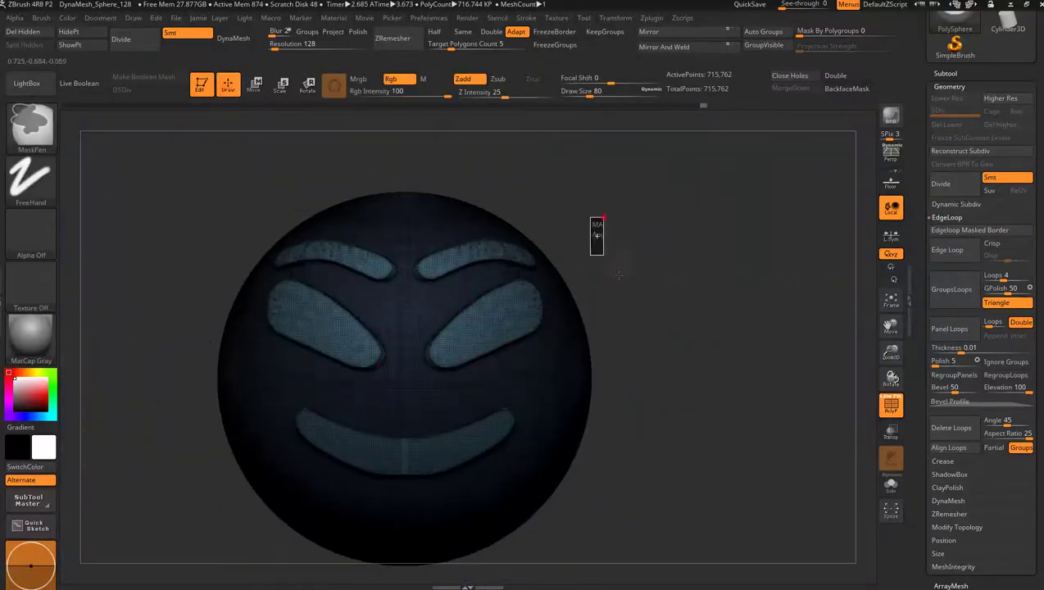
pyautogui.click(890, 405)
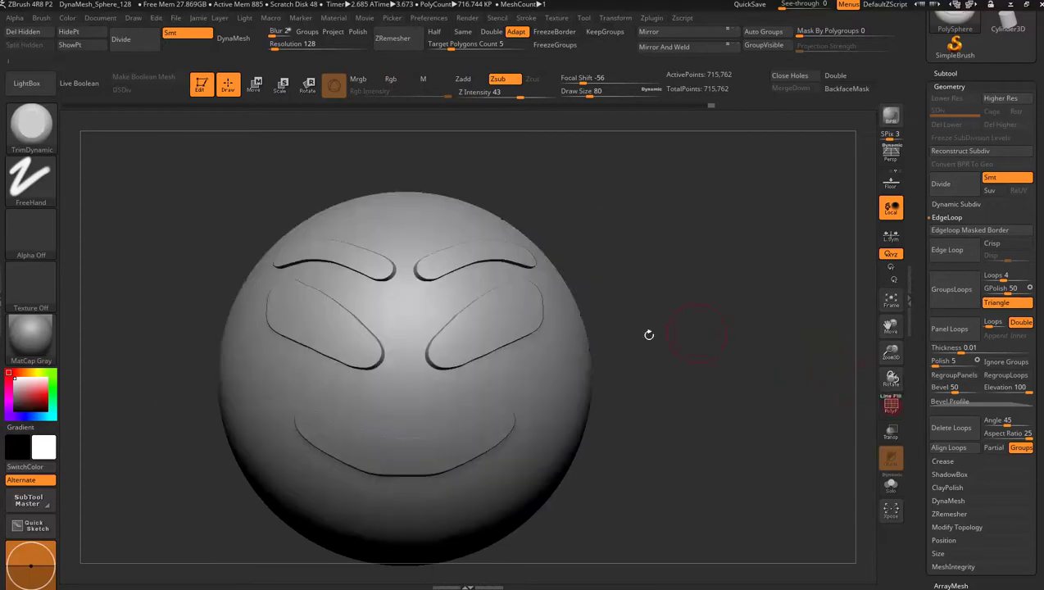
pyautogui.moveTo(645, 327)
pyautogui.keyDown('alt'); pyautogui.mouseDown()
pyautogui.moveTo(726, 317)
pyautogui.moveTo(696, 304)
pyautogui.moveTo(696, 327)
pyautogui.moveTo(684, 333)
pyautogui.moveTo(629, 321)
pyautogui.mouseUp(); pyautogui.keyUp('alt')
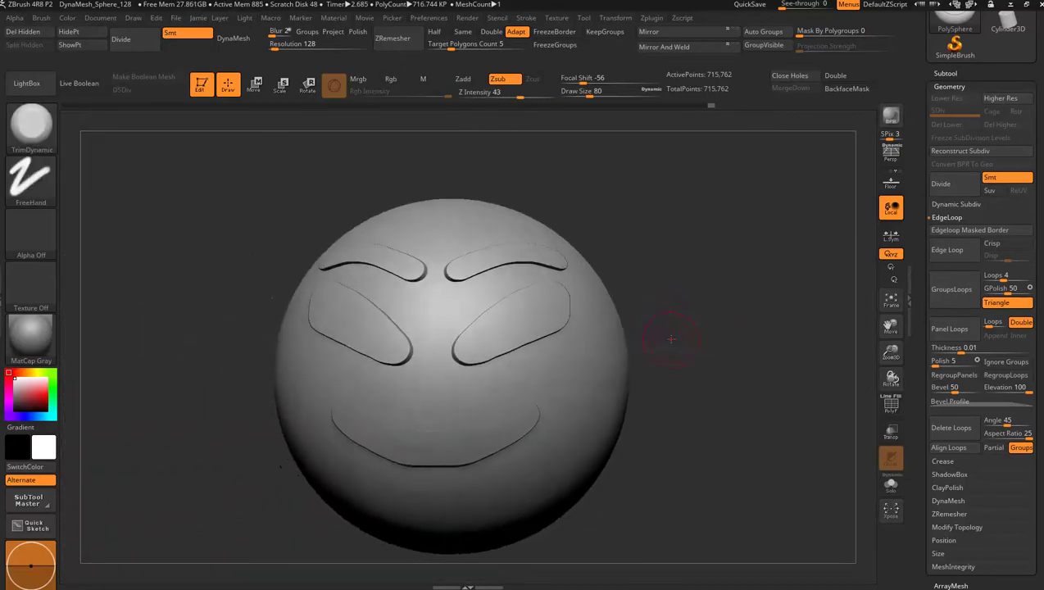